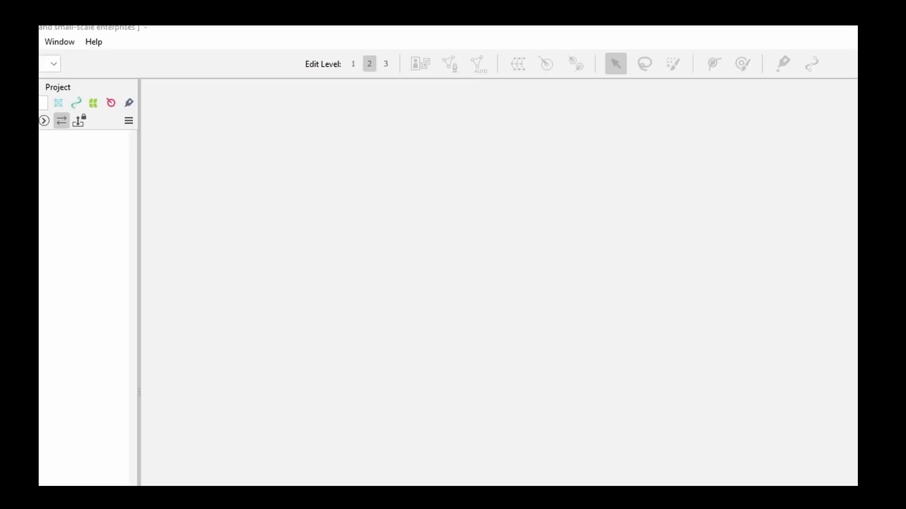
Step: Switch to the rei vtuber3 model in Live2D Cubism Editor and hide its deformers on the canvas
{"action": "key", "text": "alt+Tab"}
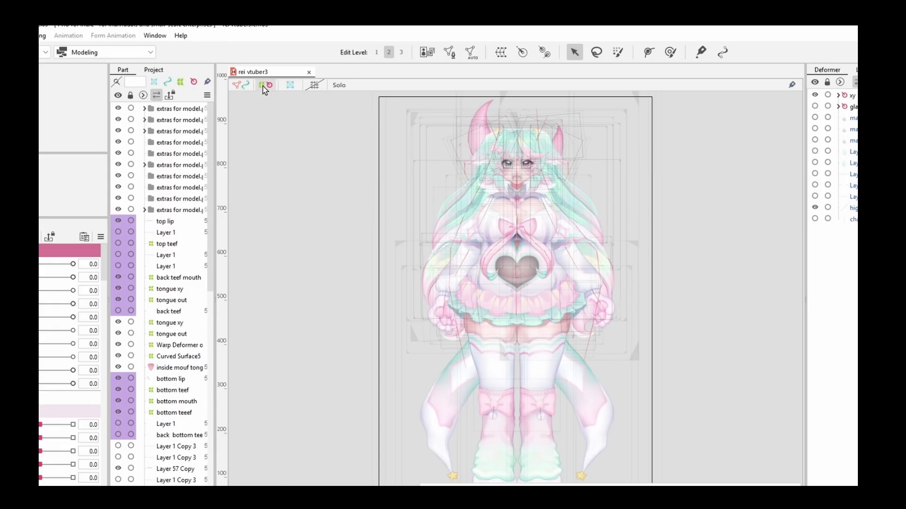
{"action": "left_click", "coordinate": [269, 86]}
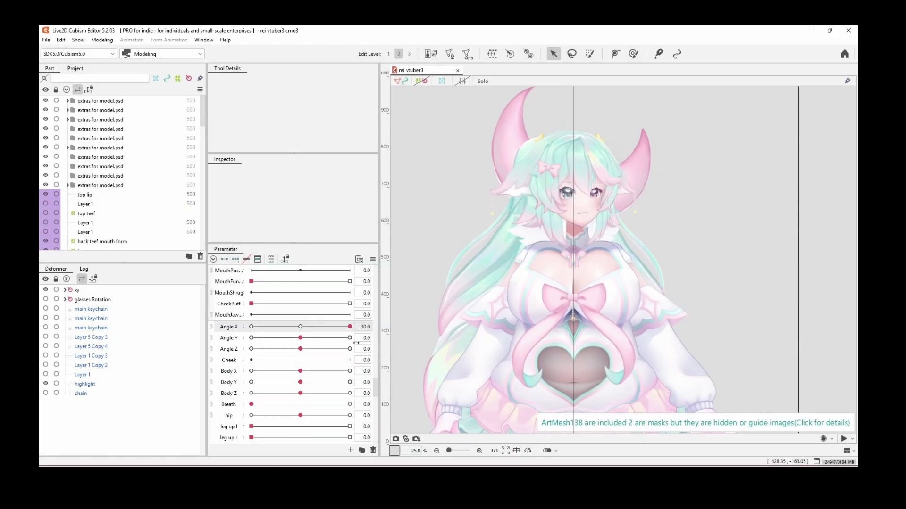
Step: Set Angle X to -30 and examine the turned face up close
{"action": "left_click_drag", "start_coordinate": [356, 343], "coordinate": [185, 353]}
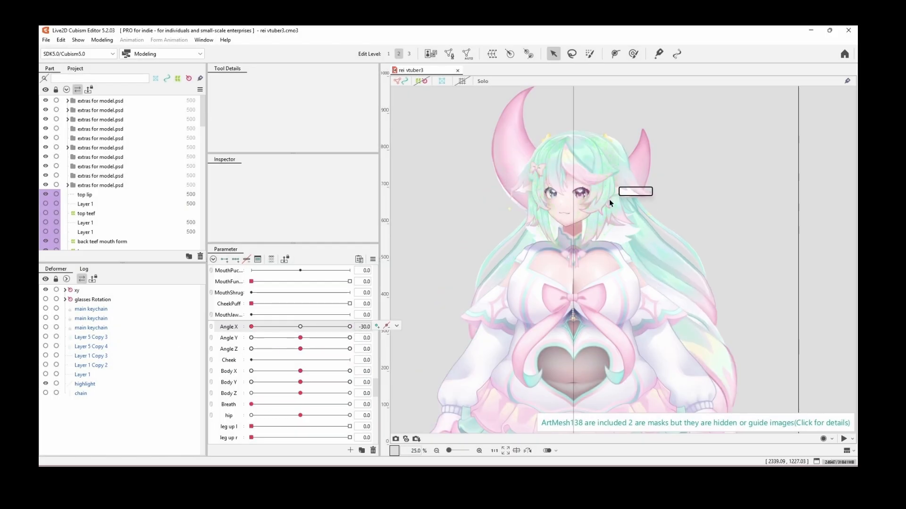
{"action": "scroll", "coordinate": [578, 191], "scroll_direction": "up", "scroll_amount": 5}
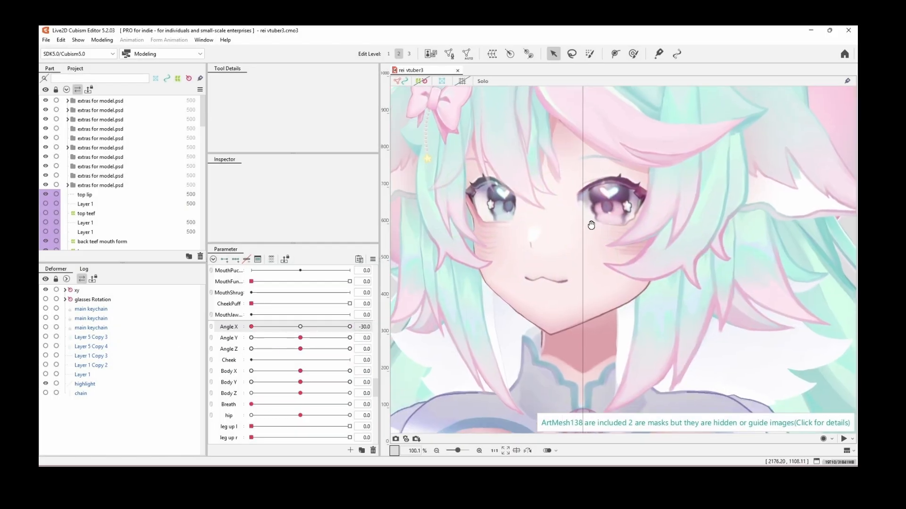
{"action": "scroll", "coordinate": [608, 220], "scroll_direction": "down", "scroll_amount": 1}
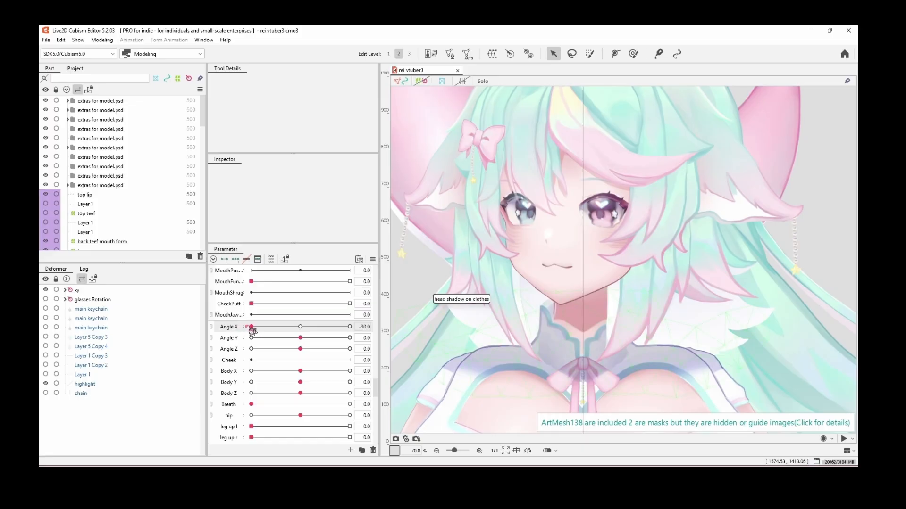
Step: Link Angle X with Angle Y and preview the head turning across the combined parameter grid
{"action": "left_click_drag", "start_coordinate": [252, 329], "coordinate": [350, 325]}
{"action": "left_click", "coordinate": [211, 327]}
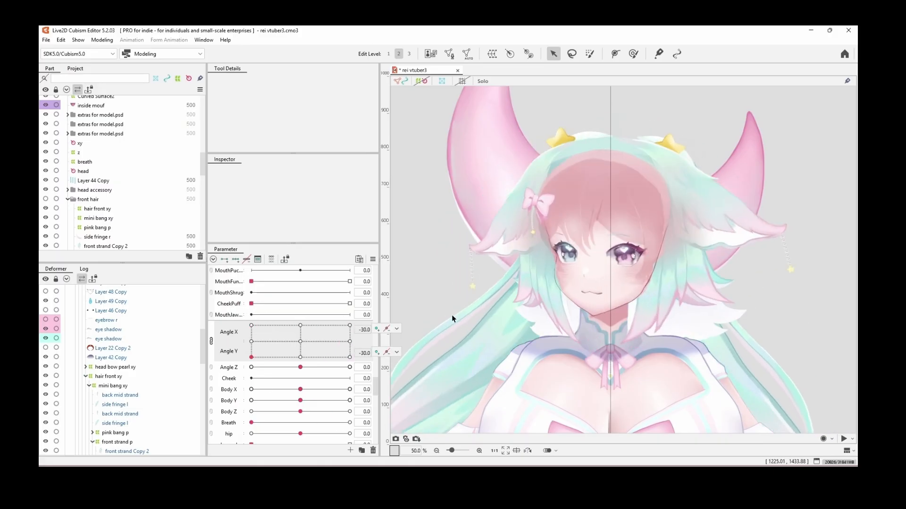
{"action": "scroll", "coordinate": [452, 319], "scroll_direction": "up", "scroll_amount": 5}
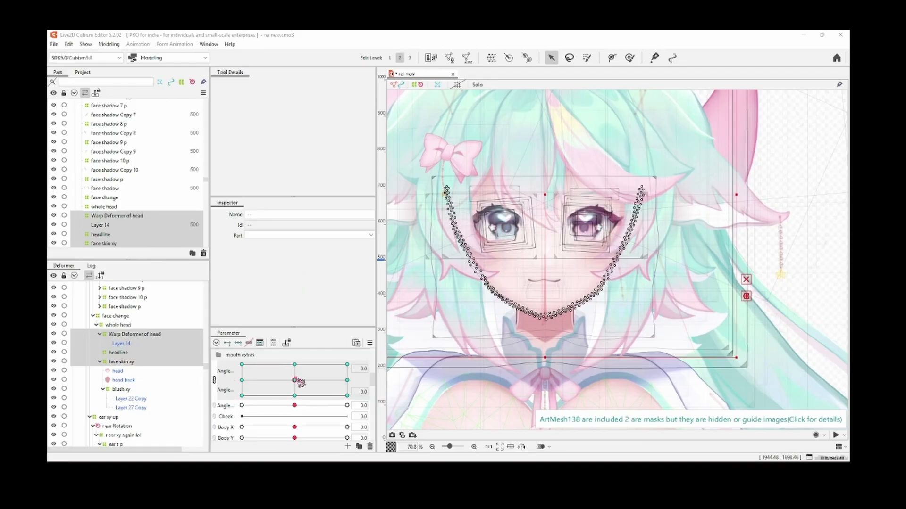
{"action": "mouse_move", "coordinate": [298, 382]}
{"action": "left_mouse_down"}
{"action": "mouse_move", "coordinate": [334, 399]}
{"action": "mouse_move", "coordinate": [297, 378]}
{"action": "left_mouse_up"}
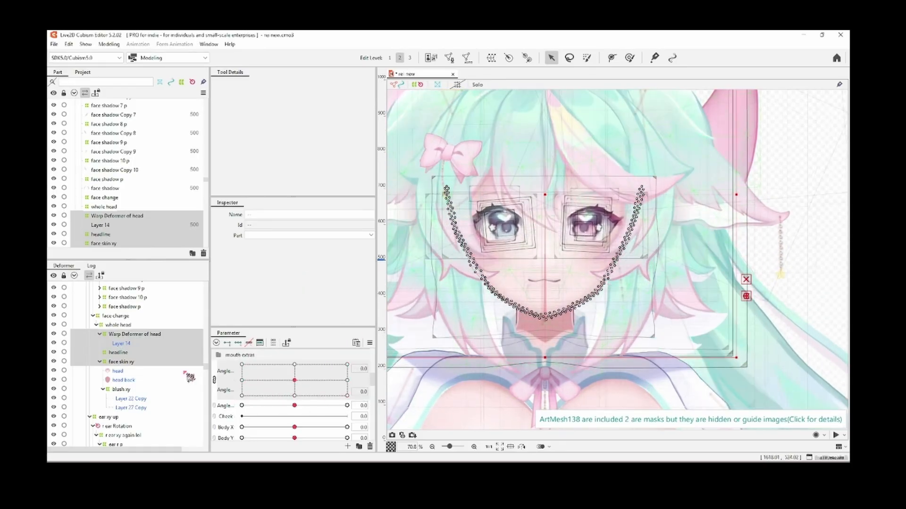
Step: Compare the two model screenshots side by side in the image viewer, from the face out to the full body
{"action": "scroll", "coordinate": [151, 382], "scroll_direction": "down", "scroll_amount": 5}
{"action": "scroll", "coordinate": [151, 382], "scroll_direction": "down", "scroll_amount": 2}
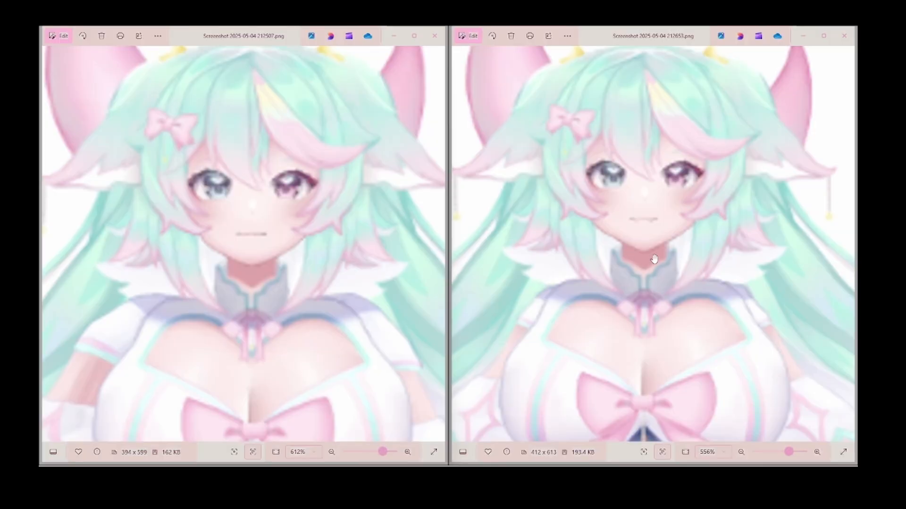
{"action": "scroll", "coordinate": [323, 272], "scroll_direction": "down", "scroll_amount": 10}
{"action": "scroll", "coordinate": [657, 229], "scroll_direction": "down", "scroll_amount": 10}
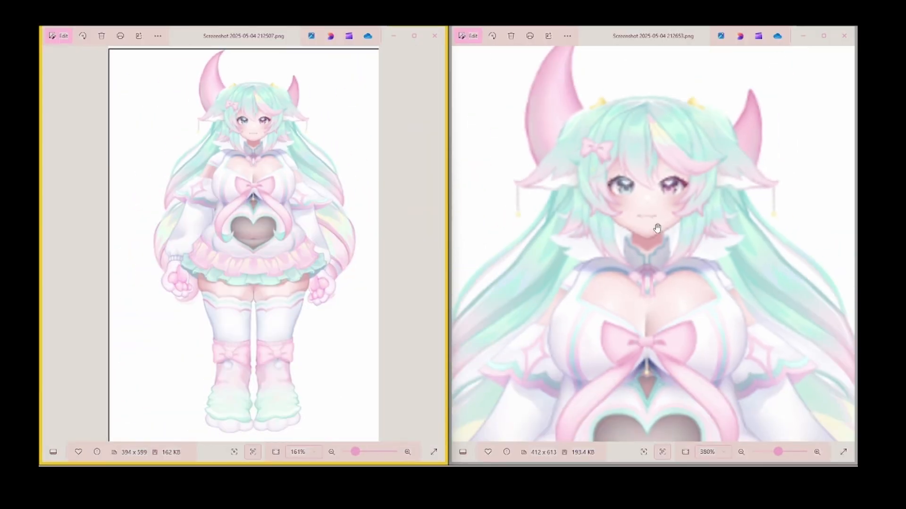
{"action": "scroll", "coordinate": [345, 270], "scroll_direction": "down", "scroll_amount": 1}
{"action": "scroll", "coordinate": [350, 274], "scroll_direction": "down", "scroll_amount": 1}
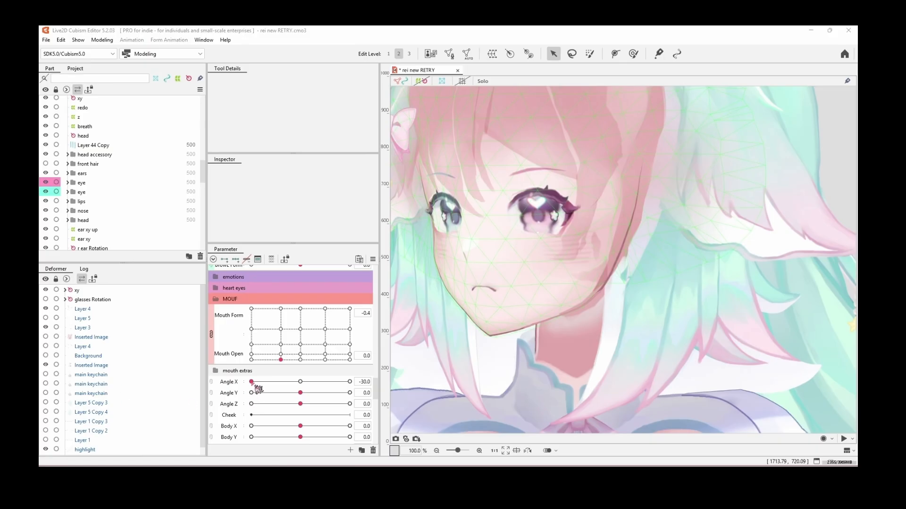
{"action": "left_click_drag", "start_coordinate": [258, 389], "coordinate": [307, 388]}
{"action": "scroll", "coordinate": [508, 318], "scroll_direction": "down", "scroll_amount": 3}
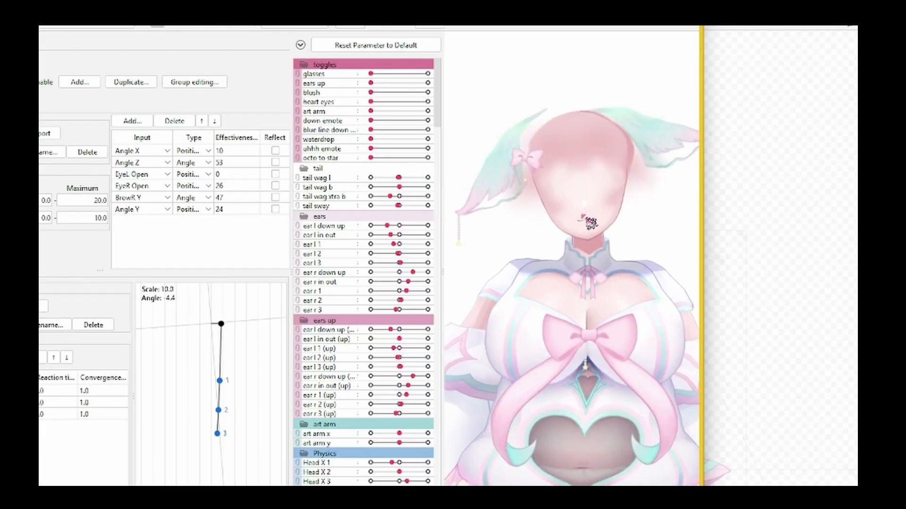
Step: Preview the model's head and face movement in Live2D Cubism Editor and its physics simulation
{"action": "left_click_drag", "start_coordinate": [582, 216], "coordinate": [580, 253]}
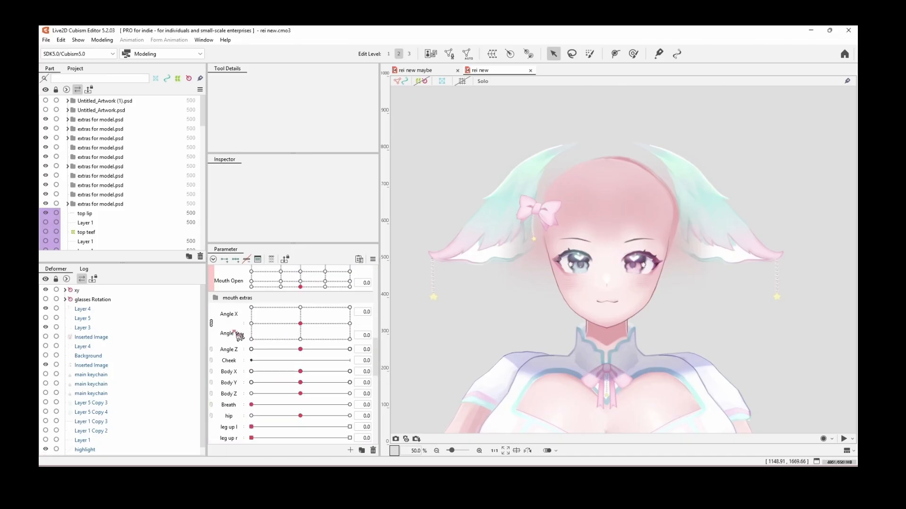
{"action": "left_click", "coordinate": [210, 323]}
{"action": "left_click_drag", "start_coordinate": [300, 309], "coordinate": [353, 343]}
{"action": "left_click", "coordinate": [211, 309]}
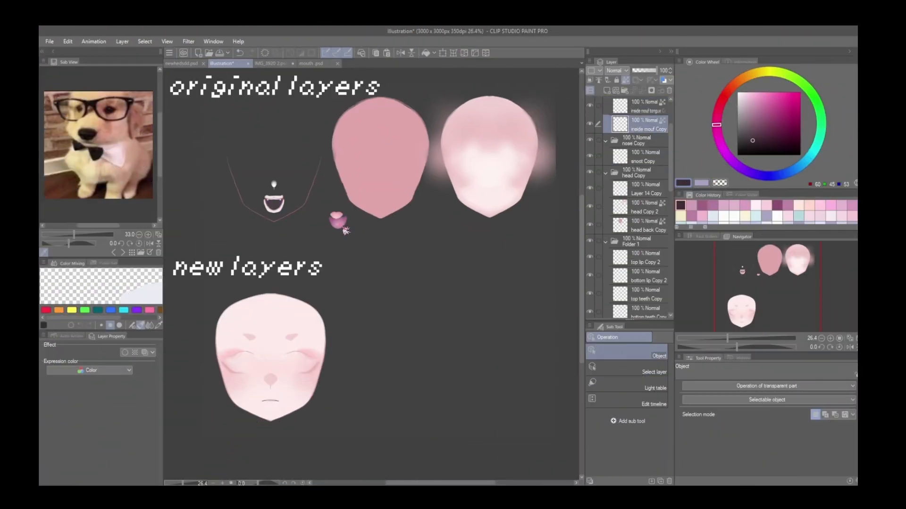
Step: In Clip Studio Paint, move the original nose and mouth pieces out of the face outline, between it and the head shape
{"action": "left_click", "coordinate": [341, 239]}
{"action": "left_click_drag", "start_coordinate": [336, 232], "coordinate": [339, 227]}
{"action": "left_click_drag", "start_coordinate": [279, 198], "coordinate": [341, 198]}
{"action": "left_click_drag", "start_coordinate": [274, 185], "coordinate": [333, 189]}
Step: Separate the new face layers by moving the skin, eyelid, highlight and eyebrow shadow pieces away from the nose and mouth
{"action": "left_click_drag", "start_coordinate": [287, 323], "coordinate": [499, 322]}
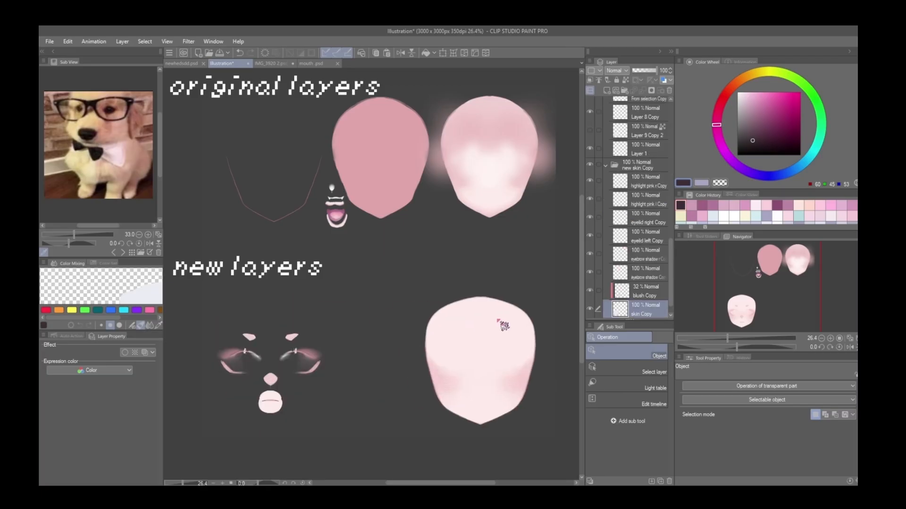
{"action": "left_click_drag", "start_coordinate": [306, 353], "coordinate": [403, 319]}
{"action": "left_click_drag", "start_coordinate": [235, 354], "coordinate": [325, 319]}
{"action": "left_click_drag", "start_coordinate": [309, 357], "coordinate": [410, 335]}
{"action": "left_click_drag", "start_coordinate": [243, 356], "coordinate": [329, 333]}
{"action": "left_click_drag", "start_coordinate": [310, 369], "coordinate": [403, 359]}
{"action": "left_click_drag", "start_coordinate": [292, 337], "coordinate": [393, 306]}
{"action": "left_click_drag", "start_coordinate": [248, 338], "coordinate": [334, 306]}
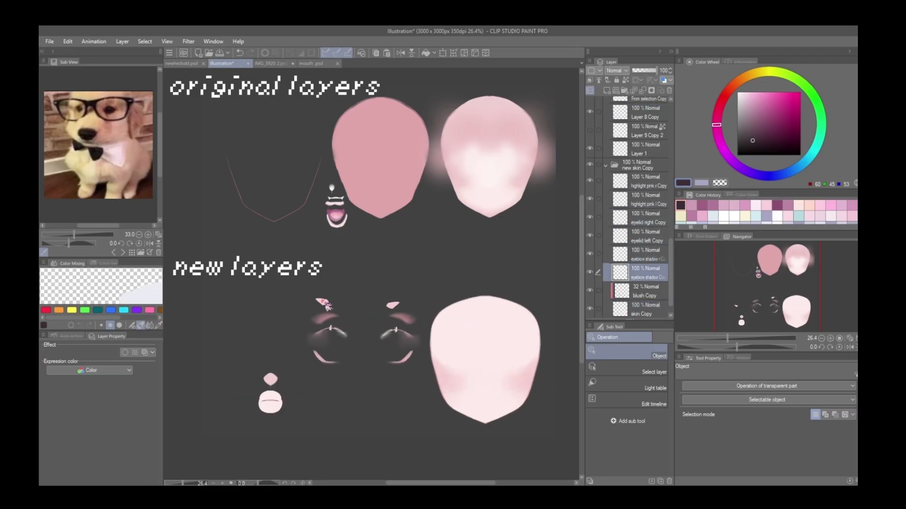
Step: Move the new nose and mouth pieces over beneath the separated eye pieces
{"action": "left_click_drag", "start_coordinate": [270, 379], "coordinate": [361, 372]}
{"action": "left_click_drag", "start_coordinate": [270, 396], "coordinate": [361, 385]}
{"action": "left_click_drag", "start_coordinate": [270, 399], "coordinate": [369, 426]}
{"action": "left_click_drag", "start_coordinate": [275, 406], "coordinate": [371, 418]}
{"action": "left_click_drag", "start_coordinate": [304, 415], "coordinate": [376, 421]}
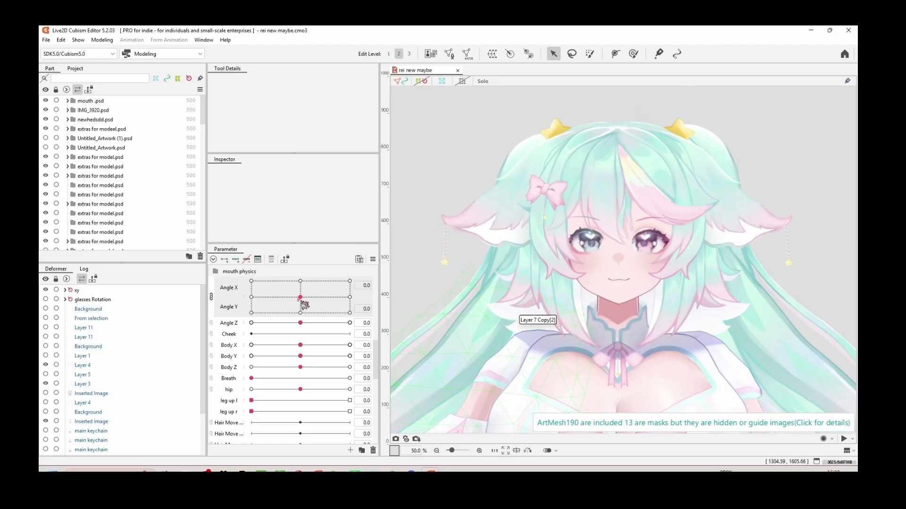
Step: Preview the redrawn face in Live2D Cubism Editor by moving the combined Angle X and Angle Y parameters
{"action": "mouse_move", "coordinate": [173, 307]}
{"action": "left_mouse_down"}
{"action": "mouse_move", "coordinate": [168, 283]}
{"action": "mouse_move", "coordinate": [174, 312]}
{"action": "mouse_move", "coordinate": [174, 291]}
{"action": "left_mouse_up"}
{"action": "left_click_drag", "start_coordinate": [304, 289], "coordinate": [349, 297]}
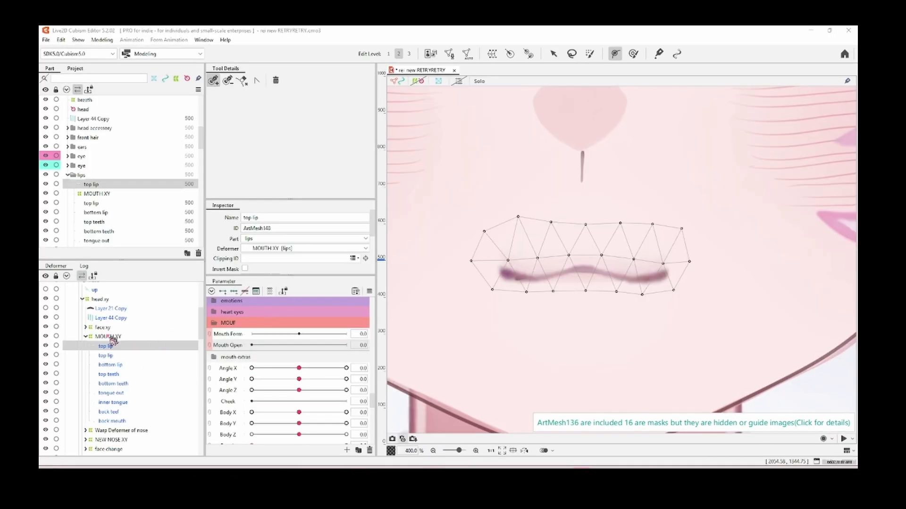
Step: Toggle the visibility of the first top lip mesh under MOUTH XY to compare the two mouth lines
{"action": "left_click", "coordinate": [46, 346]}
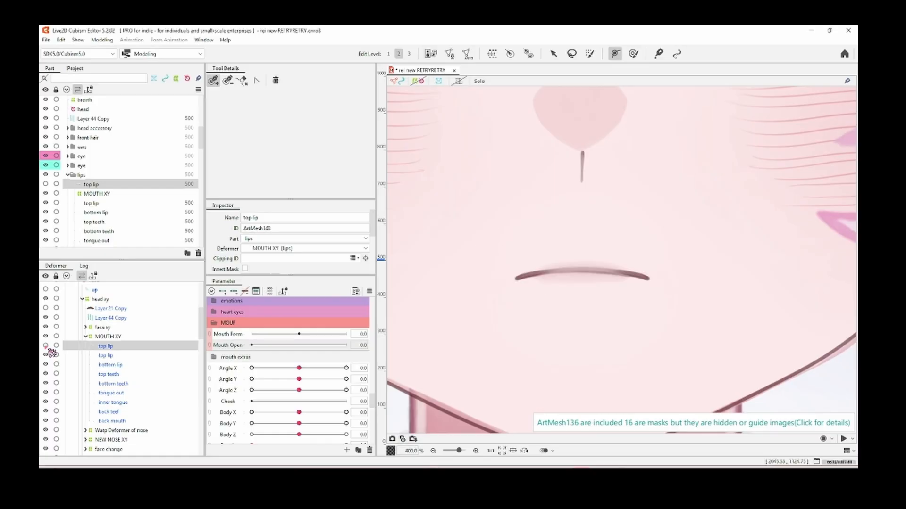
{"action": "left_click", "coordinate": [46, 345]}
{"action": "left_click", "coordinate": [46, 346]}
{"action": "left_click", "coordinate": [46, 345]}
{"action": "left_click", "coordinate": [46, 346]}
{"action": "left_click", "coordinate": [46, 346]}
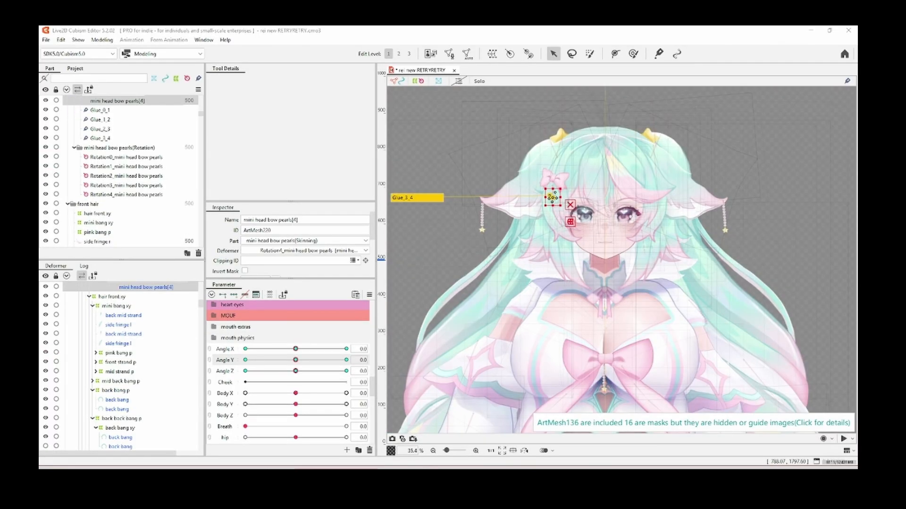
{"action": "scroll", "coordinate": [542, 310], "scroll_direction": "up", "scroll_amount": 10}
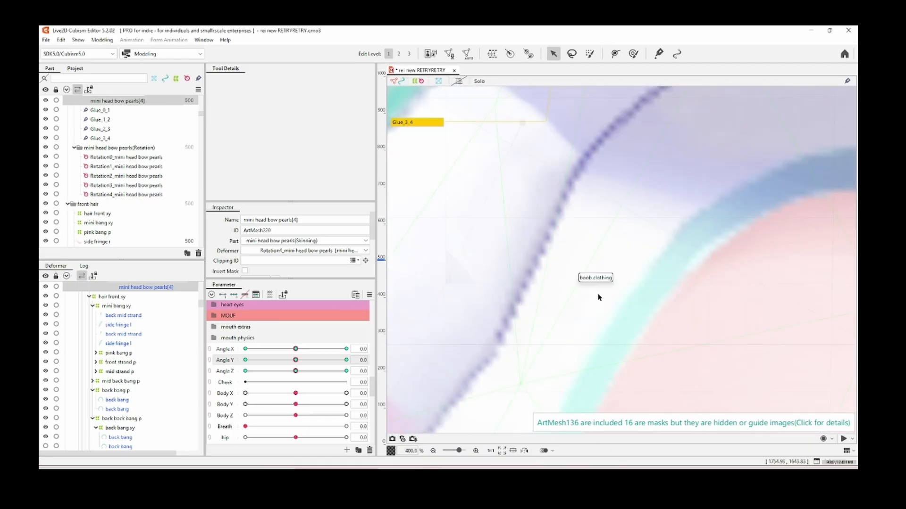
{"action": "scroll", "coordinate": [598, 297], "scroll_direction": "down", "scroll_amount": 5}
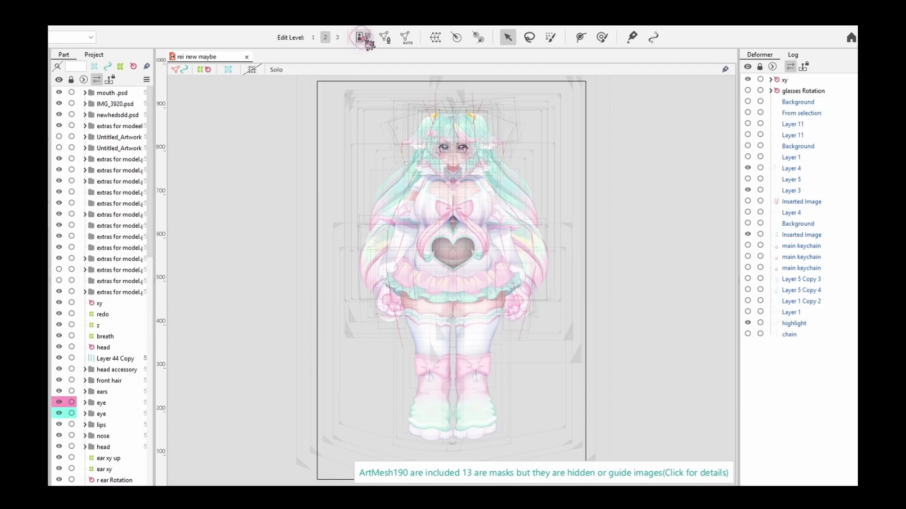
Step: Add a new 8192 x 8192 px texture in the texture atlas editor
{"action": "left_click", "coordinate": [345, 71]}
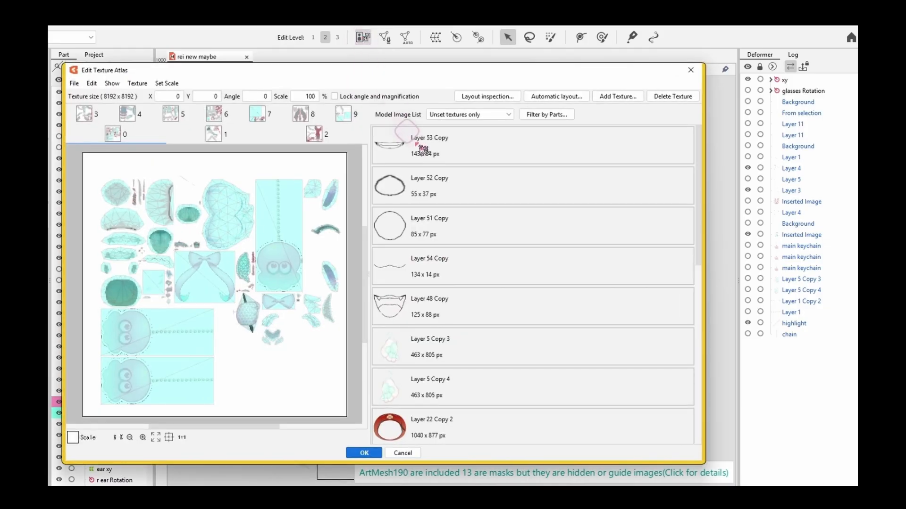
{"action": "left_click", "coordinate": [214, 134]}
{"action": "left_click", "coordinate": [137, 83]}
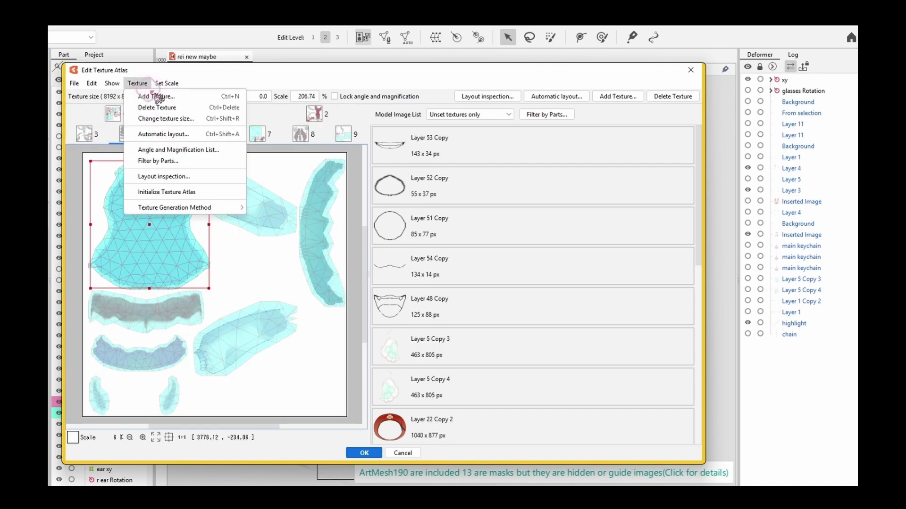
{"action": "left_click", "coordinate": [160, 97]}
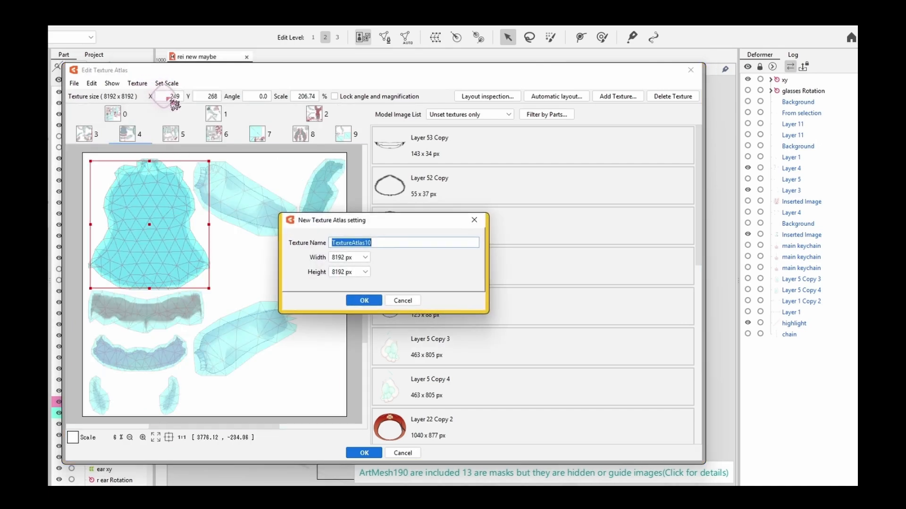
{"action": "left_click", "coordinate": [364, 301]}
Step: Transfer the largest mesh on texture 4 to the empty texture 10
{"action": "left_click", "coordinate": [249, 135]}
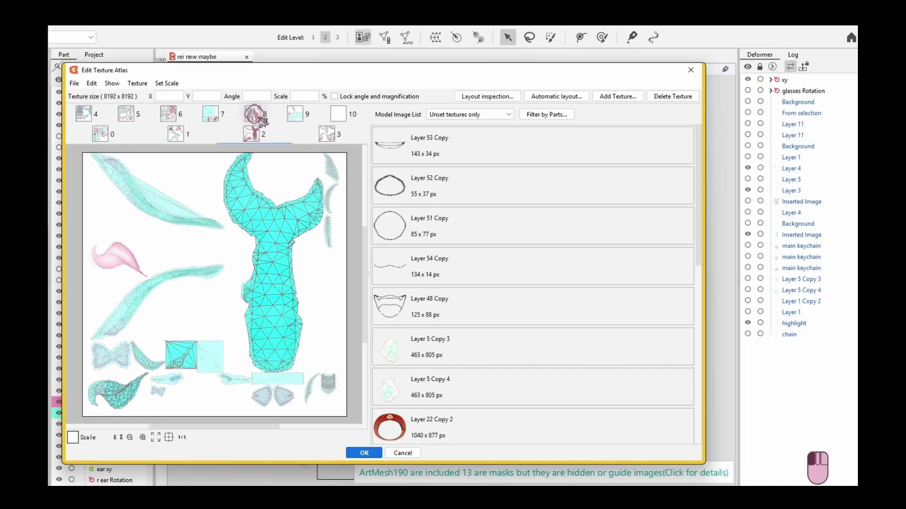
{"action": "left_click", "coordinate": [295, 115]}
{"action": "left_click", "coordinate": [139, 119]}
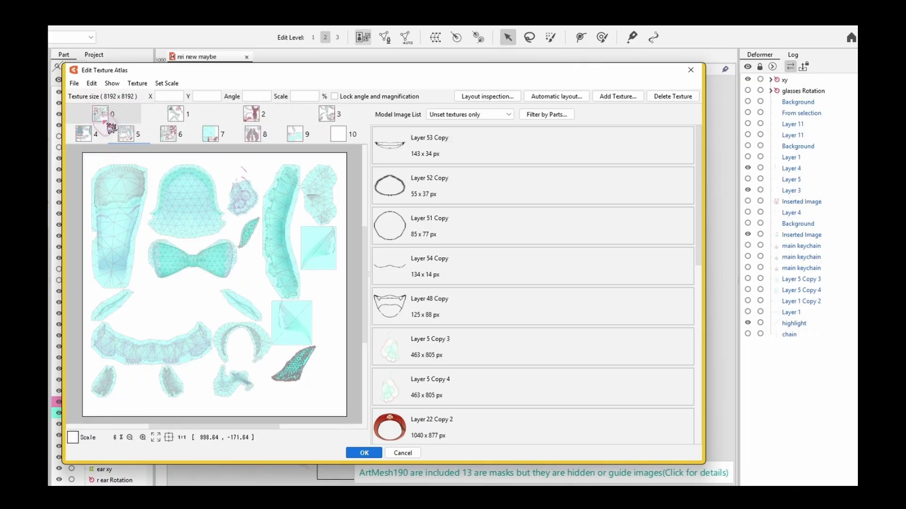
{"action": "left_click", "coordinate": [84, 134]}
{"action": "left_click", "coordinate": [133, 224]}
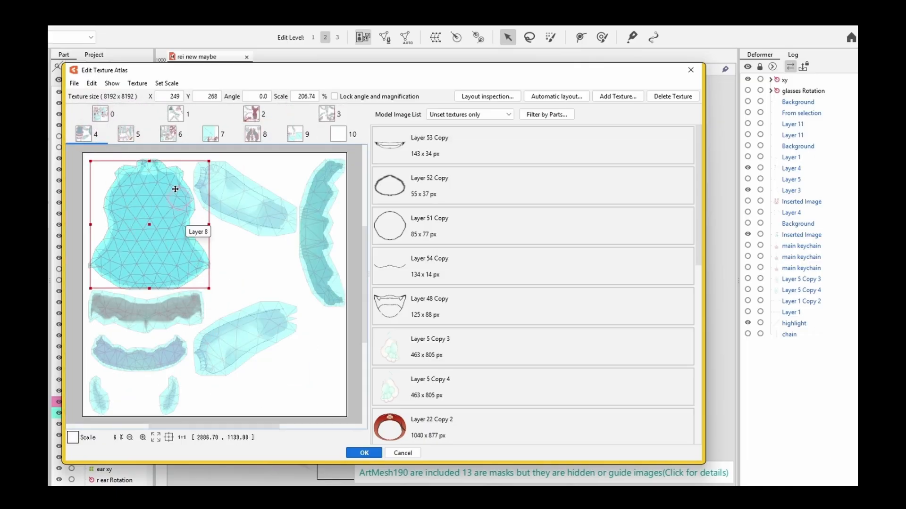
{"action": "left_click", "coordinate": [337, 134]}
Step: Enlarge the transferred mesh to about 405% and position it to fill texture 10
{"action": "left_click_drag", "start_coordinate": [207, 289], "coordinate": [232, 277]}
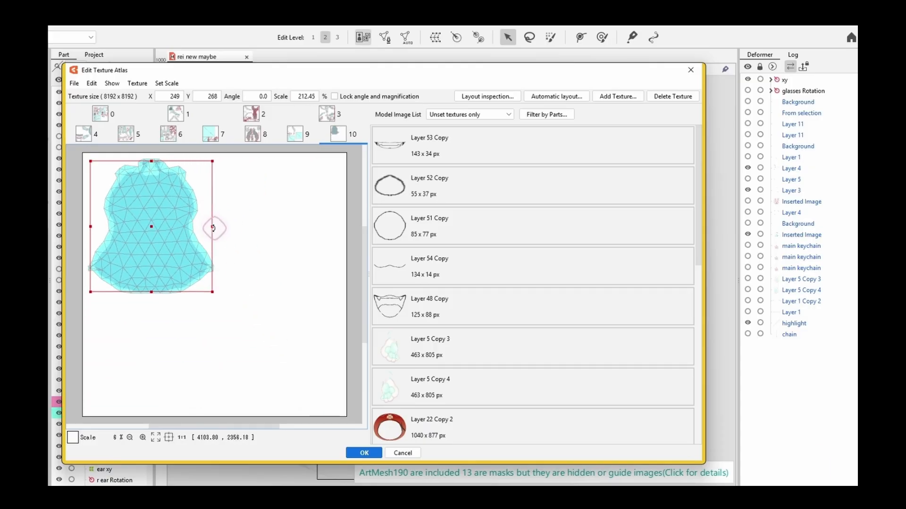
{"action": "left_click_drag", "start_coordinate": [213, 229], "coordinate": [205, 230]}
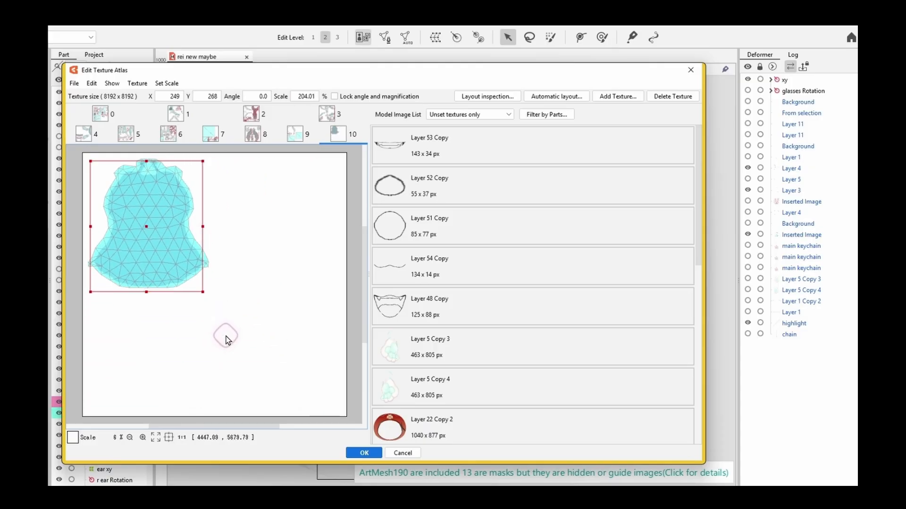
{"action": "left_click_drag", "start_coordinate": [203, 292], "coordinate": [343, 388]}
{"action": "left_click_drag", "start_coordinate": [248, 318], "coordinate": [253, 315]}
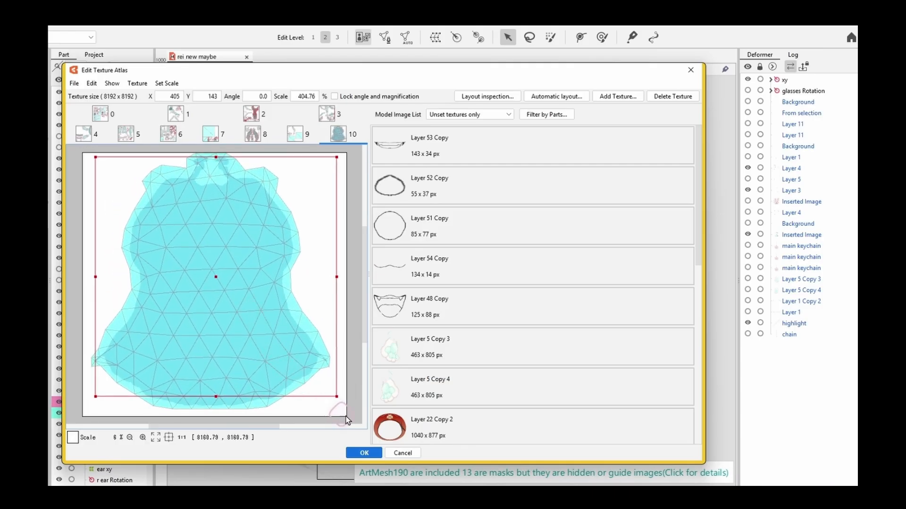
Step: Paste the full-body model image into the model redo canvas in Clip Studio Paint and enlarge it to nearly the canvas height
{"action": "left_click_drag", "start_coordinate": [402, 270], "coordinate": [183, 112]}
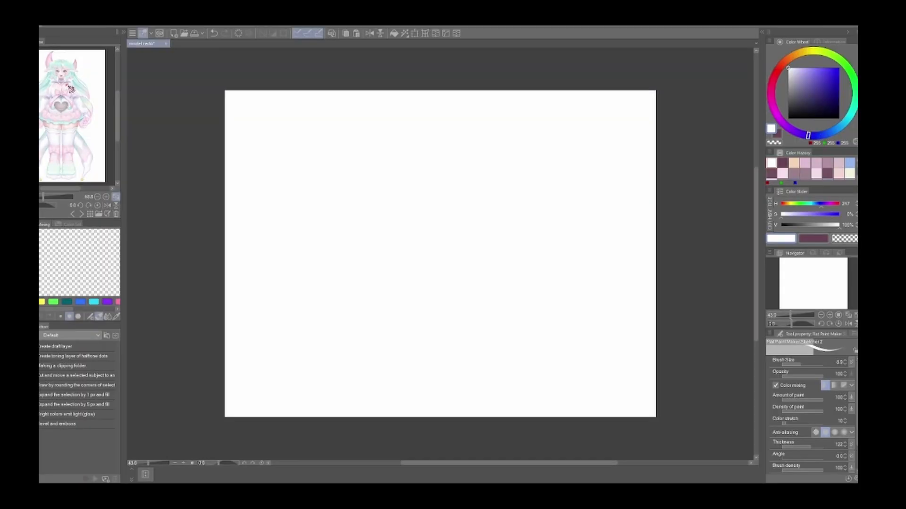
{"action": "key", "text": "ctrl+v"}
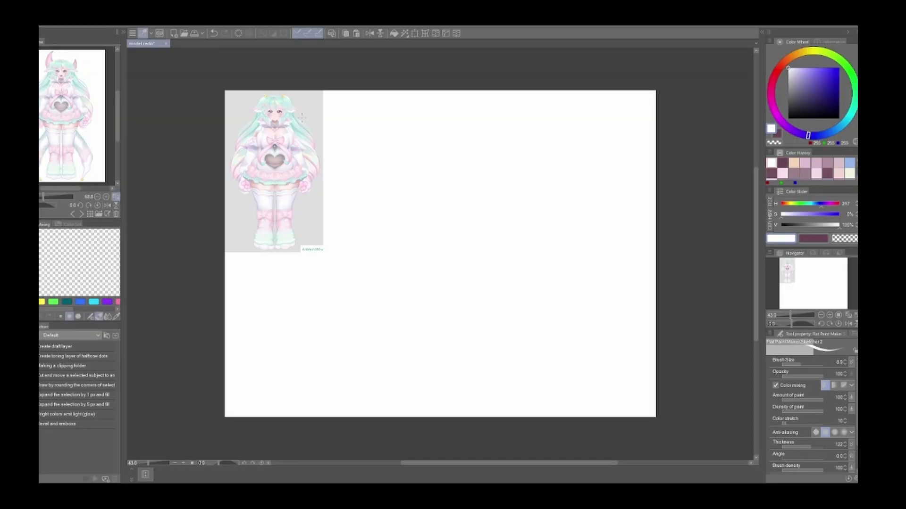
{"action": "left_click", "coordinate": [417, 35]}
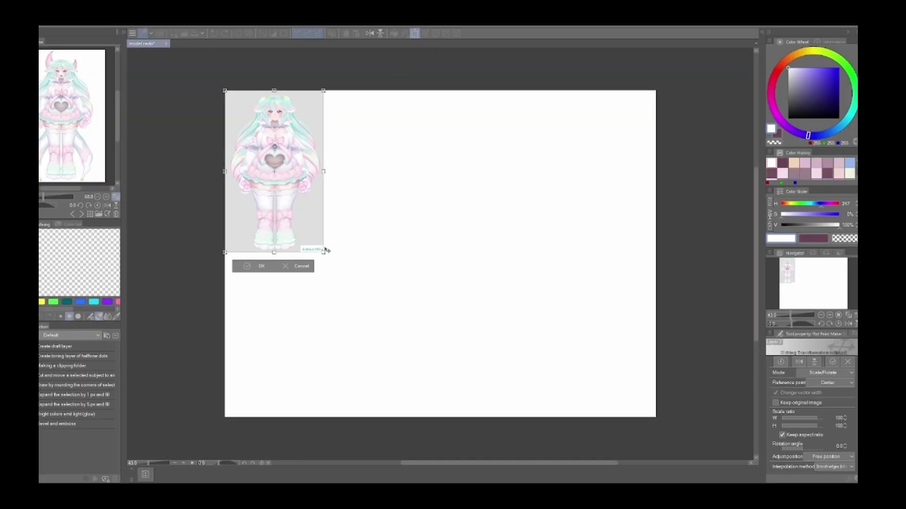
{"action": "left_click_drag", "start_coordinate": [322, 252], "coordinate": [425, 408]}
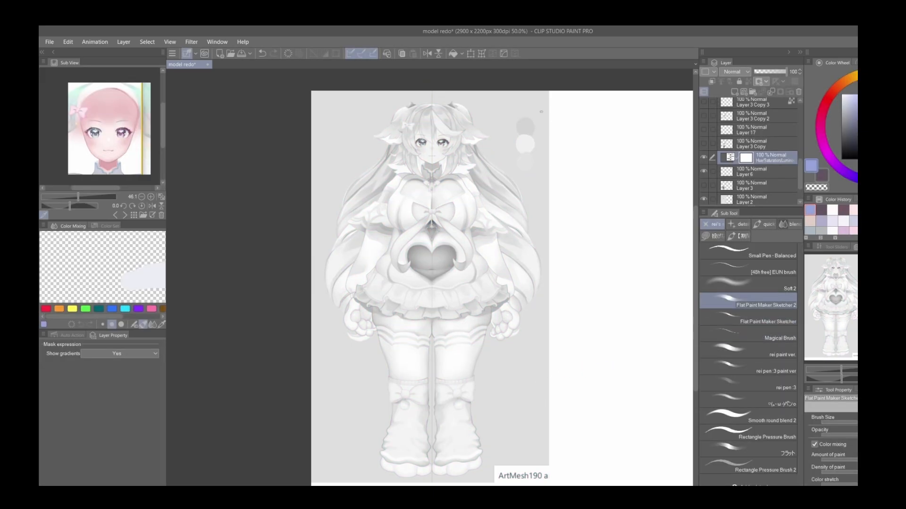
Step: Toggle the grayscale correction off and on to compare the model's values with its colours
{"action": "key", "text": "ctrl+z"}
{"action": "key", "text": "ctrl+y"}
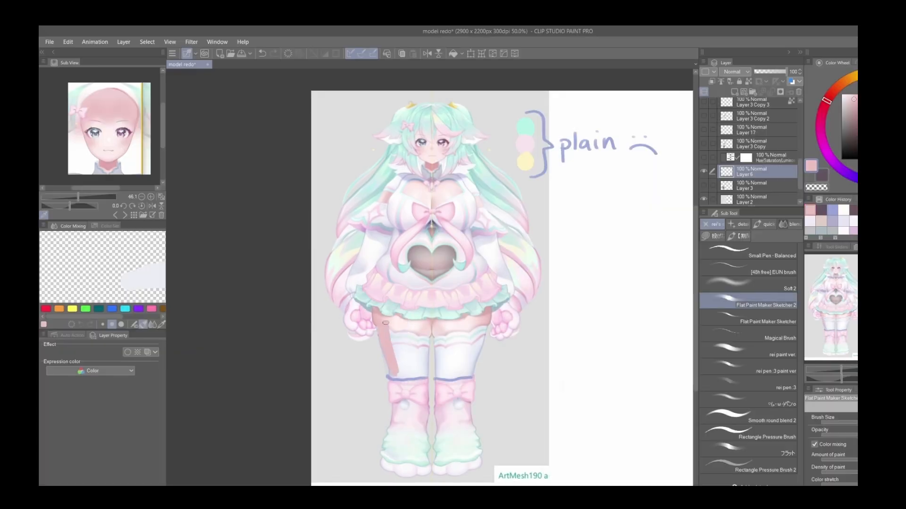
Step: Paint skin-coloured thighs over the stockings and plain white leg warmers over the boots on both legs
{"action": "left_click_drag", "start_coordinate": [393, 330], "coordinate": [399, 356]}
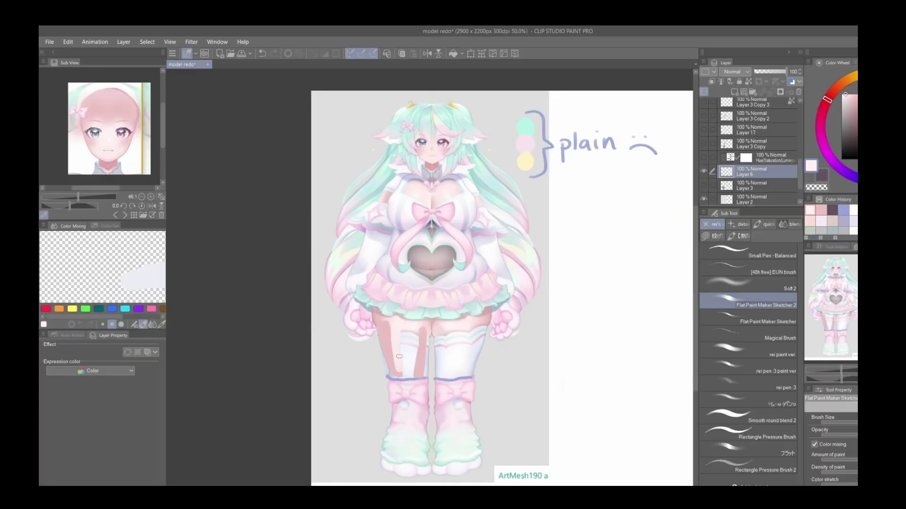
{"action": "left_click", "coordinate": [442, 378], "text": "alt"}
{"action": "mouse_move", "coordinate": [439, 385]}
{"action": "left_mouse_down"}
{"action": "mouse_move", "coordinate": [434, 420]}
{"action": "mouse_move", "coordinate": [476, 439]}
{"action": "mouse_move", "coordinate": [443, 445]}
{"action": "mouse_move", "coordinate": [452, 389]}
{"action": "left_mouse_up"}
{"action": "left_click", "coordinate": [412, 389], "text": "alt"}
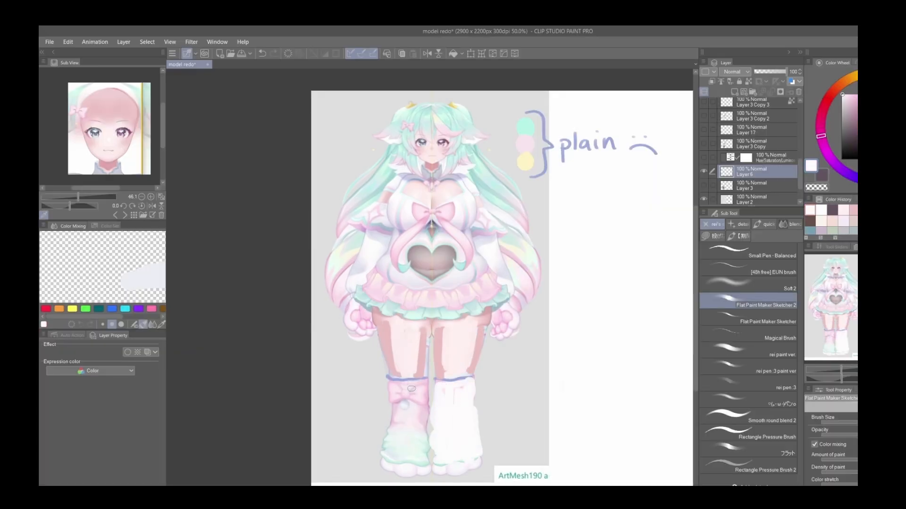
{"action": "left_click", "coordinate": [463, 377], "text": "alt"}
Step: Paint over the pink hair bow with the surrounding mint hair colour
{"action": "left_click", "coordinate": [444, 125], "text": "alt"}
{"action": "scroll", "coordinate": [414, 117], "scroll_direction": "up", "scroll_amount": 4}
{"action": "left_click", "coordinate": [423, 144], "text": "alt"}
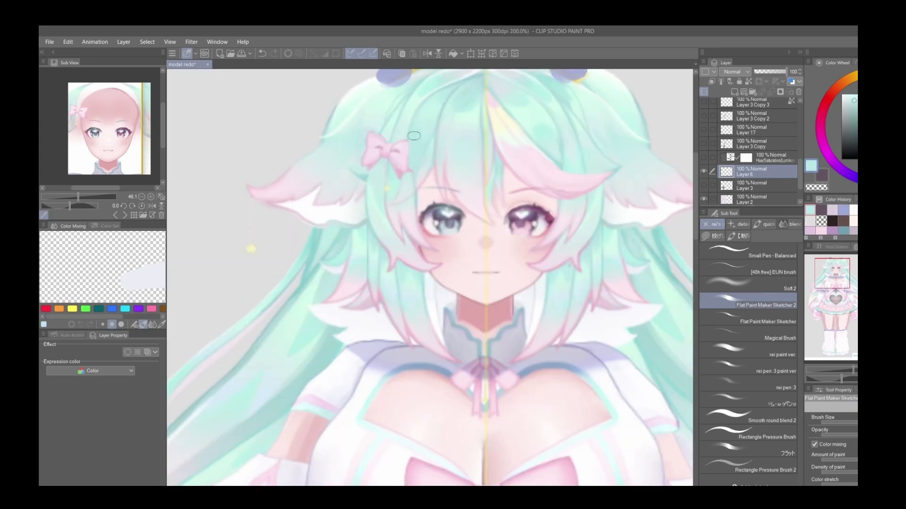
{"action": "left_click", "coordinate": [394, 174], "text": "alt"}
{"action": "mouse_move", "coordinate": [399, 166]}
{"action": "left_mouse_down"}
{"action": "mouse_move", "coordinate": [401, 144]}
{"action": "mouse_move", "coordinate": [379, 147]}
{"action": "mouse_move", "coordinate": [379, 165]}
{"action": "left_mouse_up"}
{"action": "left_click", "coordinate": [362, 163], "text": "alt"}
{"action": "scroll", "coordinate": [361, 164], "scroll_direction": "down", "scroll_amount": 3}
Step: Sketch a blue bow where the pink hair bow was and a crossed hair clip on the other side of the hair
{"action": "left_click", "coordinate": [534, 96], "text": "alt"}
{"action": "scroll", "coordinate": [377, 174], "scroll_direction": "up", "scroll_amount": 3}
{"action": "left_click", "coordinate": [400, 162], "text": "alt"}
{"action": "mouse_move", "coordinate": [423, 101]}
{"action": "left_mouse_down"}
{"action": "mouse_move", "coordinate": [412, 150]}
{"action": "mouse_move", "coordinate": [420, 143]}
{"action": "mouse_move", "coordinate": [421, 154]}
{"action": "left_mouse_up"}
{"action": "scroll", "coordinate": [420, 168], "scroll_direction": "down", "scroll_amount": 3}
{"action": "left_click", "coordinate": [416, 125], "text": "alt"}
{"action": "left_click_drag", "start_coordinate": [478, 137], "coordinate": [446, 104]}
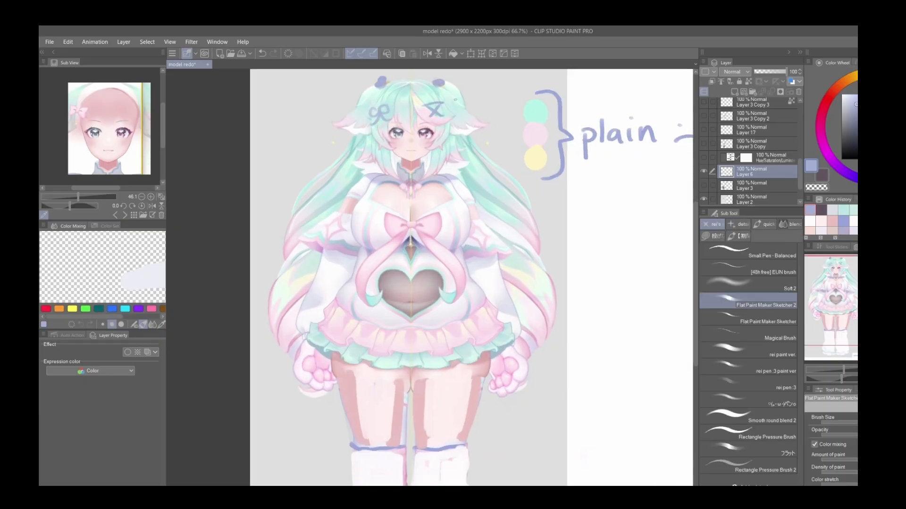
Step: Undo the crossed hair clip and sketch a creature-shaped shoulder bag with a long strap and tail hanging at the hip
{"action": "scroll", "coordinate": [455, 99], "scroll_direction": "down", "scroll_amount": 1}
{"action": "key", "text": "ctrl+z"}
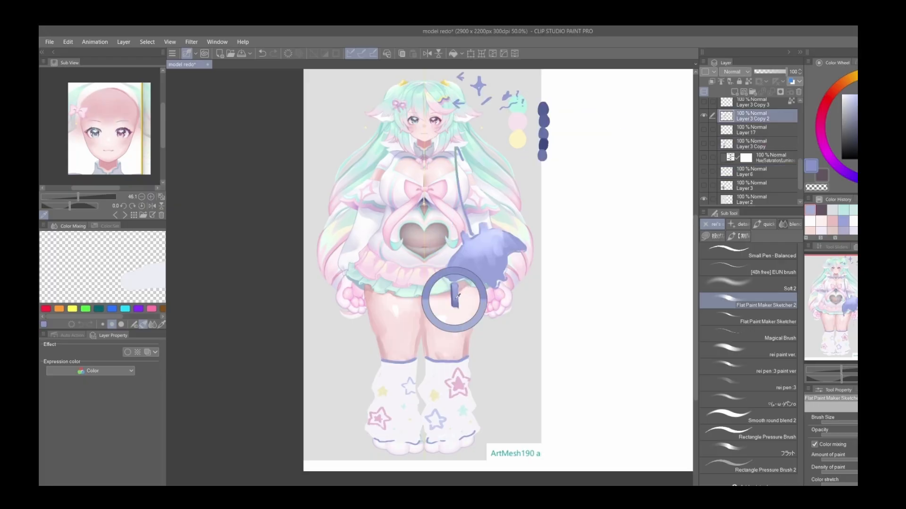
{"action": "left_click_drag", "start_coordinate": [479, 330], "coordinate": [500, 361]}
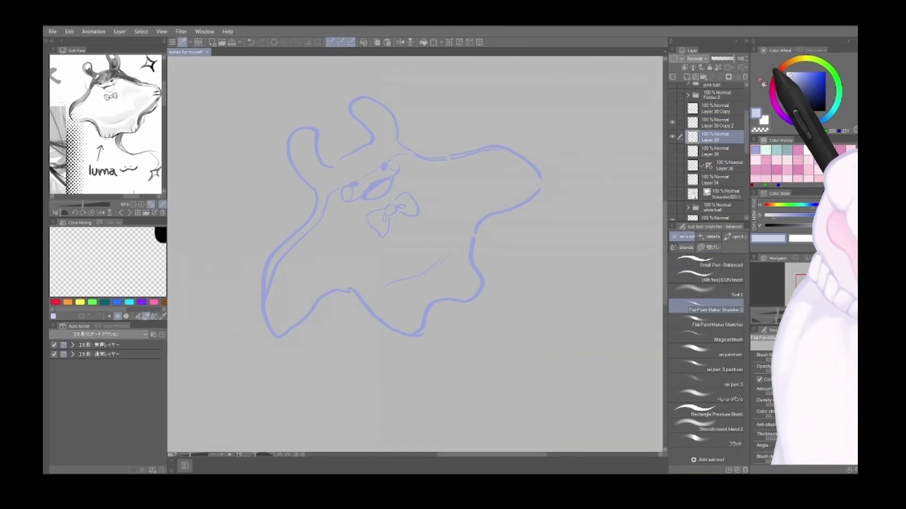
Step: Pick a new blue shade, enlarge the brush and paint around the face and bow of the luma bag sketch
{"action": "left_click", "coordinate": [791, 76]}
{"action": "mouse_move", "coordinate": [388, 171]}
{"action": "left_mouse_down"}
{"action": "mouse_move", "coordinate": [327, 259]}
{"action": "mouse_move", "coordinate": [337, 195]}
{"action": "mouse_move", "coordinate": [278, 328]}
{"action": "mouse_move", "coordinate": [406, 263]}
{"action": "mouse_move", "coordinate": [354, 260]}
{"action": "mouse_move", "coordinate": [529, 176]}
{"action": "mouse_move", "coordinate": [466, 286]}
{"action": "mouse_move", "coordinate": [371, 259]}
{"action": "left_mouse_up"}
{"action": "key", "text": "bracketright"}
{"action": "key", "text": "bracketright"}
{"action": "left_click", "coordinate": [349, 182], "text": "alt"}
{"action": "mouse_move", "coordinate": [378, 150]}
{"action": "left_mouse_down"}
{"action": "mouse_move", "coordinate": [317, 197]}
{"action": "mouse_move", "coordinate": [378, 148]}
{"action": "mouse_move", "coordinate": [299, 125]}
{"action": "mouse_move", "coordinate": [378, 107]}
{"action": "mouse_move", "coordinate": [412, 148]}
{"action": "left_mouse_up"}
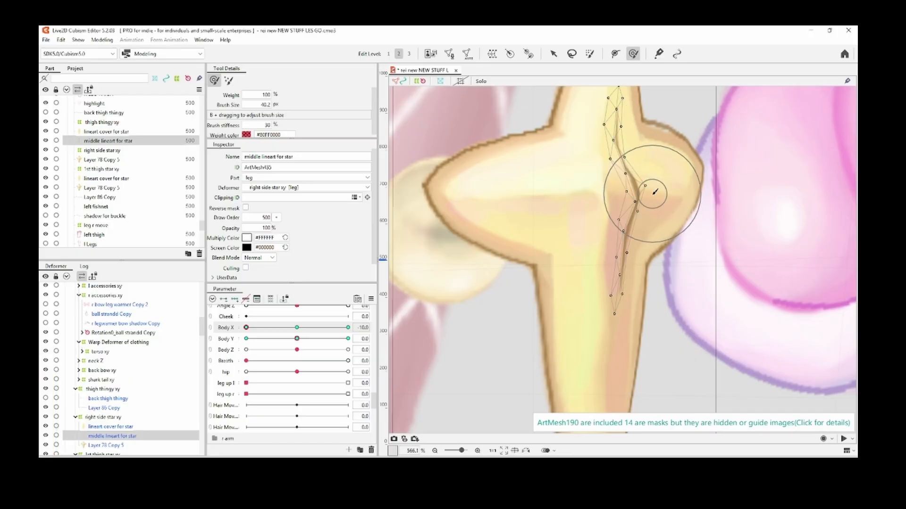
Step: Preview the right thigh star and its middle lineart with Body X at -10.0 in Live2D Cubism Editor
{"action": "key", "text": "v"}
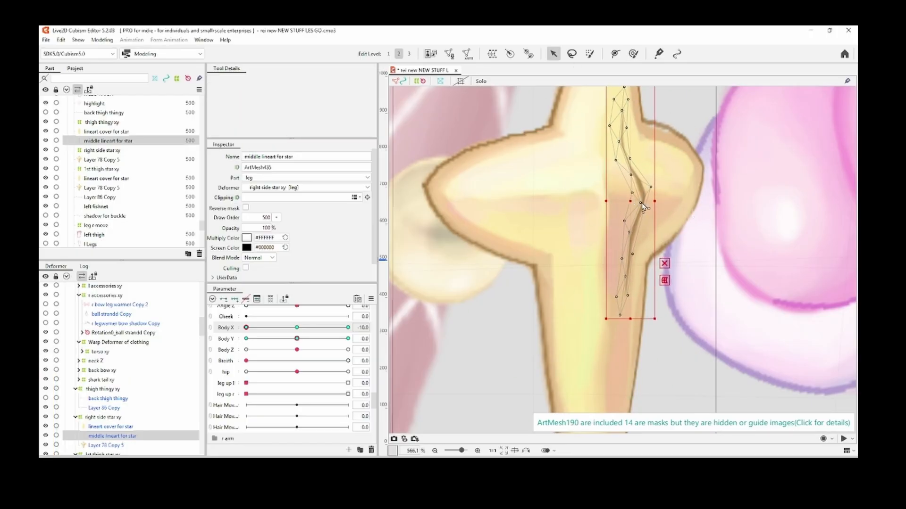
{"action": "left_click", "coordinate": [670, 278]}
{"action": "scroll", "coordinate": [673, 294], "scroll_direction": "down", "scroll_amount": 10}
{"action": "scroll", "coordinate": [673, 294], "scroll_direction": "up", "scroll_amount": 3}
{"action": "left_click_drag", "start_coordinate": [291, 327], "coordinate": [166, 330]}
{"action": "left_click", "coordinate": [653, 265]}
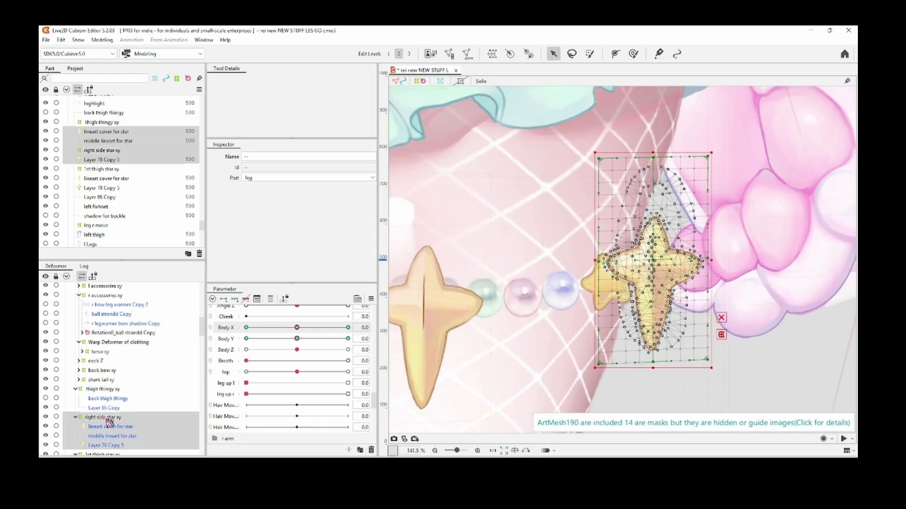
Step: Lower the draw order of the right side star's lineart cover, middle lineart and Layer 78 Copy 5 below 500
{"action": "scroll", "coordinate": [122, 377], "scroll_direction": "down", "scroll_amount": 2}
{"action": "left_click", "coordinate": [110, 426]}
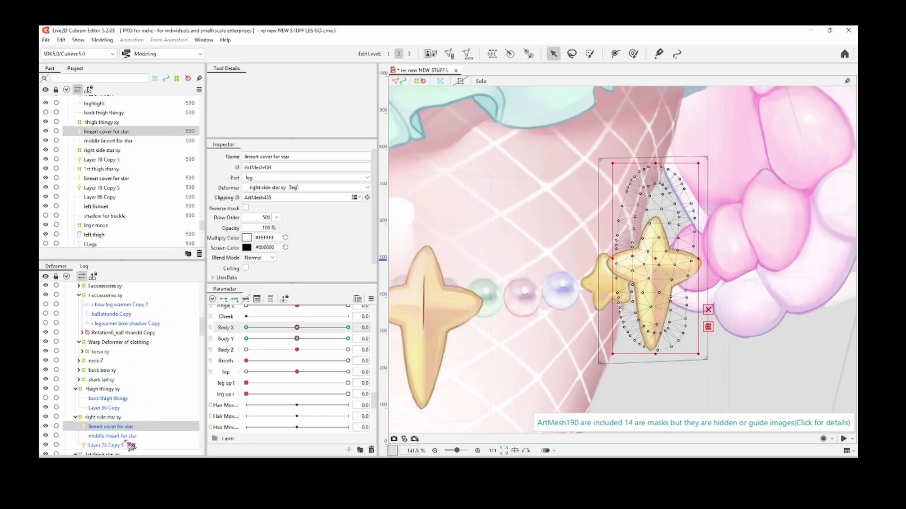
{"action": "left_click", "coordinate": [130, 445], "text": "shift"}
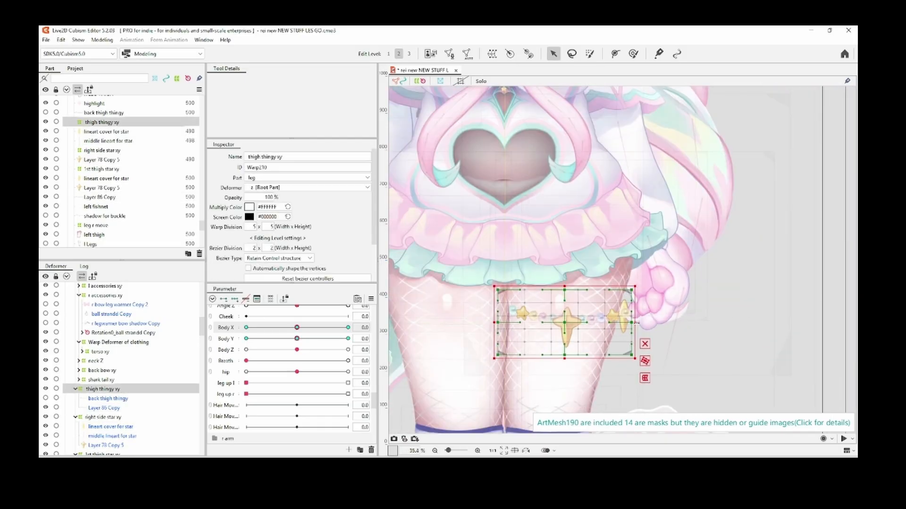
{"action": "left_click_drag", "start_coordinate": [636, 323], "coordinate": [628, 321]}
{"action": "scroll", "coordinate": [630, 315], "scroll_direction": "up", "scroll_amount": 2}
{"action": "left_click", "coordinate": [647, 323]}
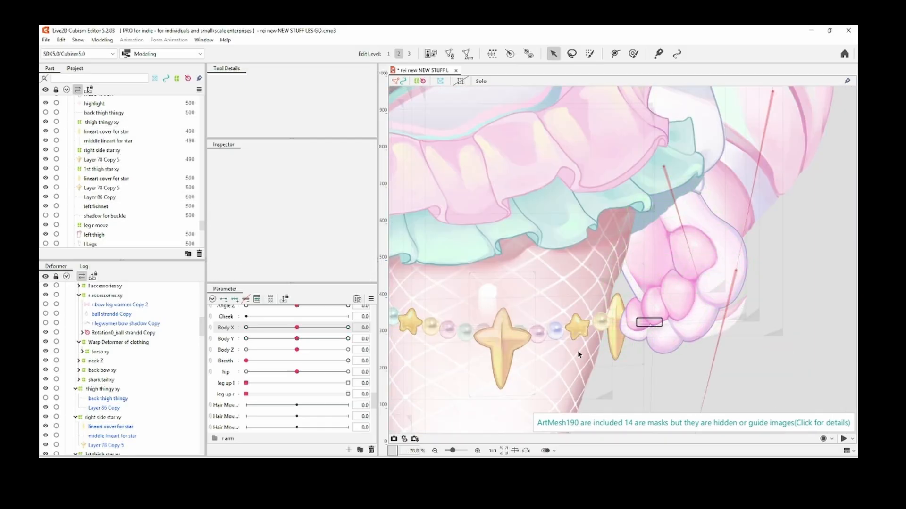
Step: Set Body X to -10.0 and select the right side star's lineart cover, middle lineart and Layer 78 Copy 5
{"action": "left_click", "coordinate": [616, 317]}
{"action": "left_click", "coordinate": [105, 417]}
{"action": "left_click_drag", "start_coordinate": [297, 328], "coordinate": [220, 335]}
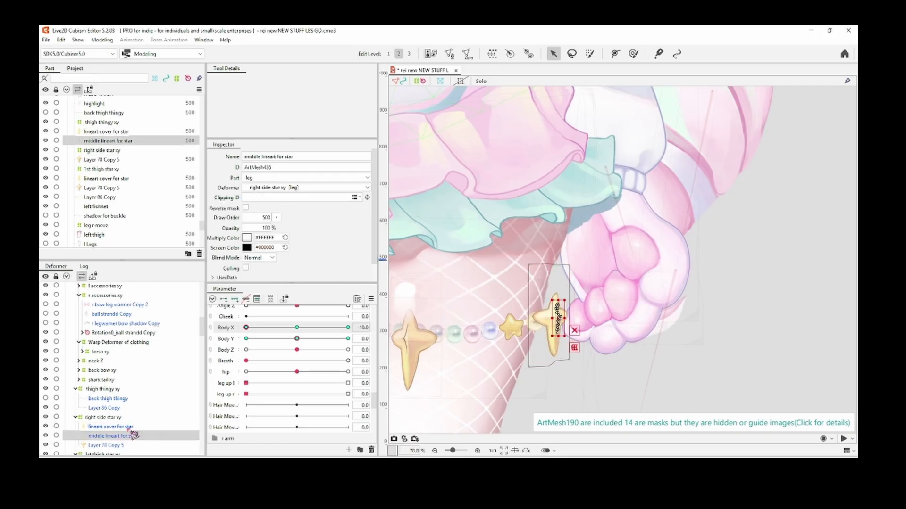
{"action": "scroll", "coordinate": [527, 323], "scroll_direction": "up", "scroll_amount": 5}
{"action": "double_click", "coordinate": [527, 323]}
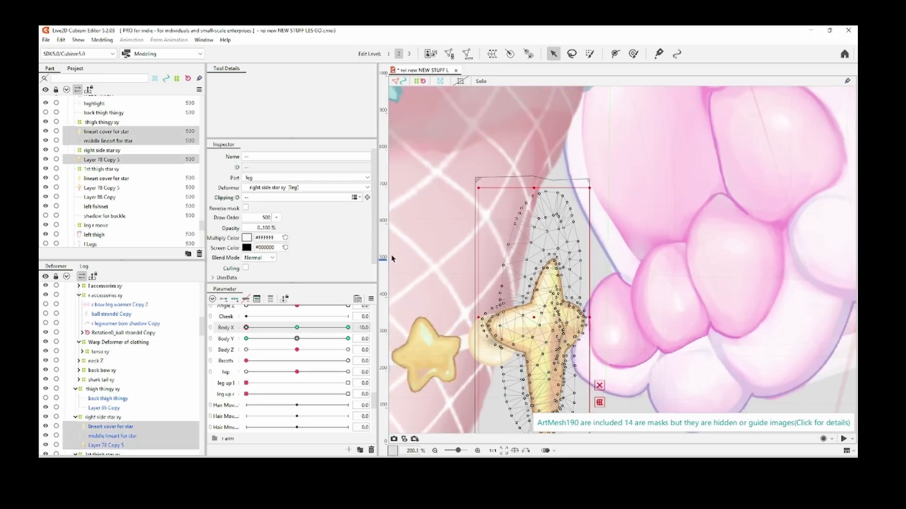
{"action": "scroll", "coordinate": [759, 286], "scroll_direction": "down", "scroll_amount": 3}
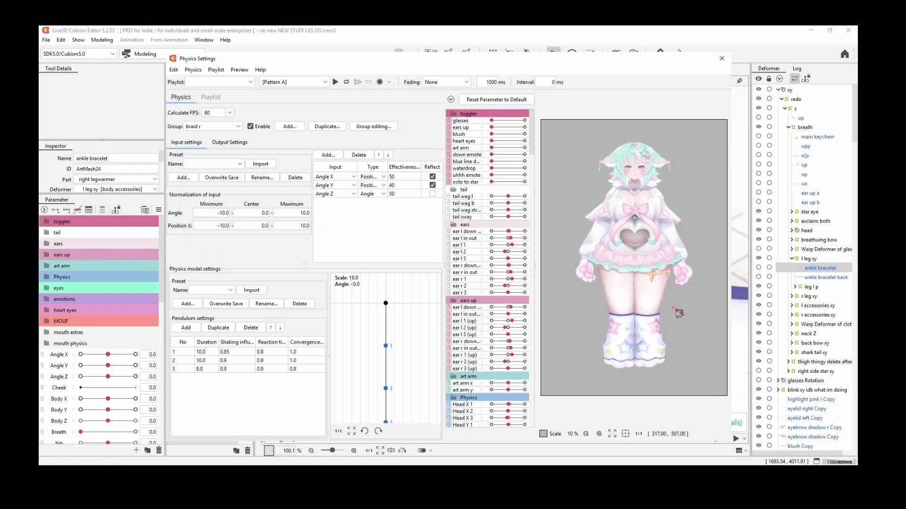
Step: Inspect the new leg warmers and the ankle area up close in the physics preview
{"action": "scroll", "coordinate": [677, 313], "scroll_direction": "up", "scroll_amount": 2}
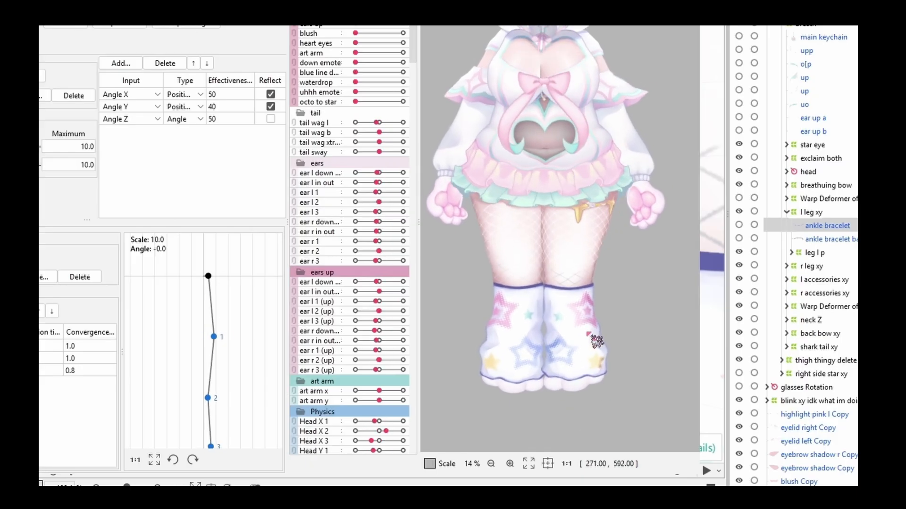
{"action": "scroll", "coordinate": [603, 384], "scroll_direction": "up", "scroll_amount": 5}
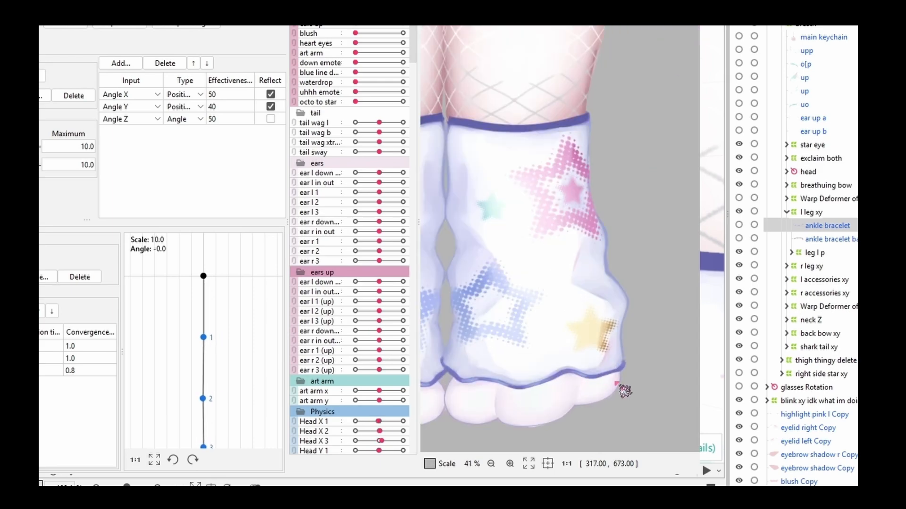
{"action": "left_click_drag", "start_coordinate": [603, 378], "coordinate": [619, 343]}
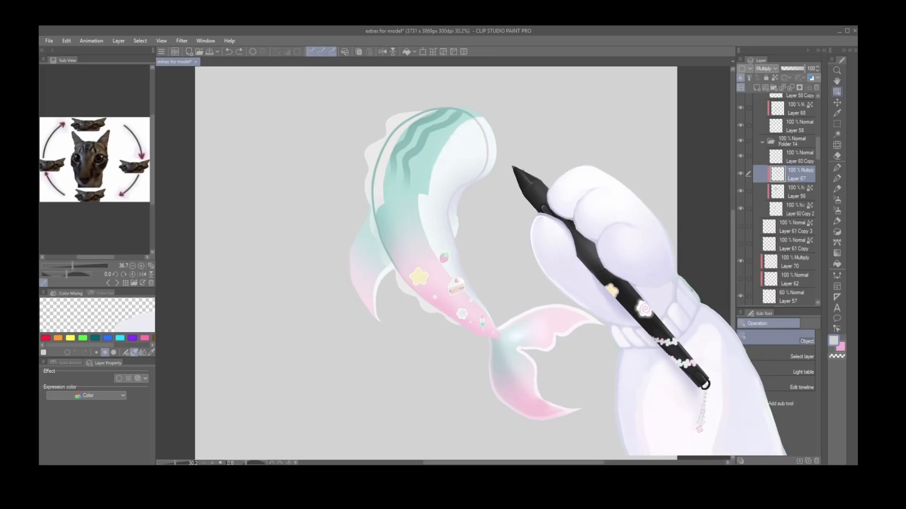
Step: Separate the charms, the tail fin and the pink lower tail segment from the mermaid tail in Clip Studio Paint
{"action": "left_click_drag", "start_coordinate": [531, 238], "coordinate": [547, 219]}
{"action": "left_click_drag", "start_coordinate": [564, 314], "coordinate": [592, 334]}
{"action": "left_click_drag", "start_coordinate": [461, 302], "coordinate": [412, 370]}
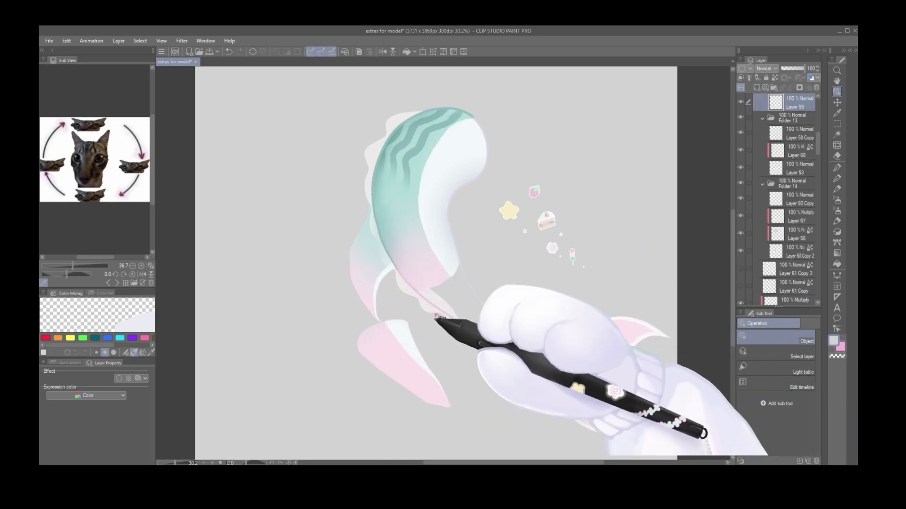
Step: Spread out the wavy frill, the side fin, the middle segment and the striped upper segment of the tail
{"action": "left_click_drag", "start_coordinate": [438, 311], "coordinate": [292, 337]}
{"action": "left_click_drag", "start_coordinate": [376, 272], "coordinate": [287, 258]}
{"action": "left_click_drag", "start_coordinate": [397, 210], "coordinate": [330, 255]}
{"action": "left_click_drag", "start_coordinate": [399, 214], "coordinate": [321, 161]}
{"action": "left_click_drag", "start_coordinate": [376, 131], "coordinate": [310, 85]}
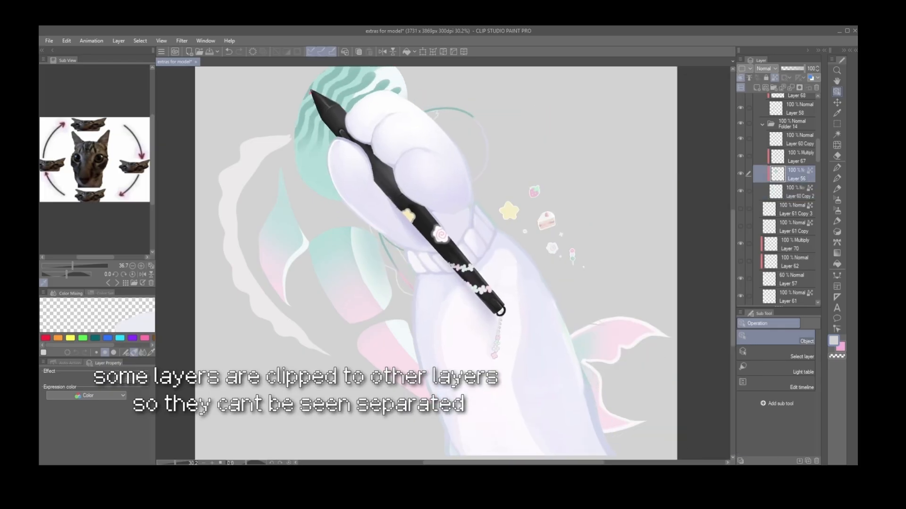
Step: Move the upper tail segment's outline away from the other separated tail parts
{"action": "left_click_drag", "start_coordinate": [388, 138], "coordinate": [545, 140]}
{"action": "left_click", "coordinate": [431, 277]}
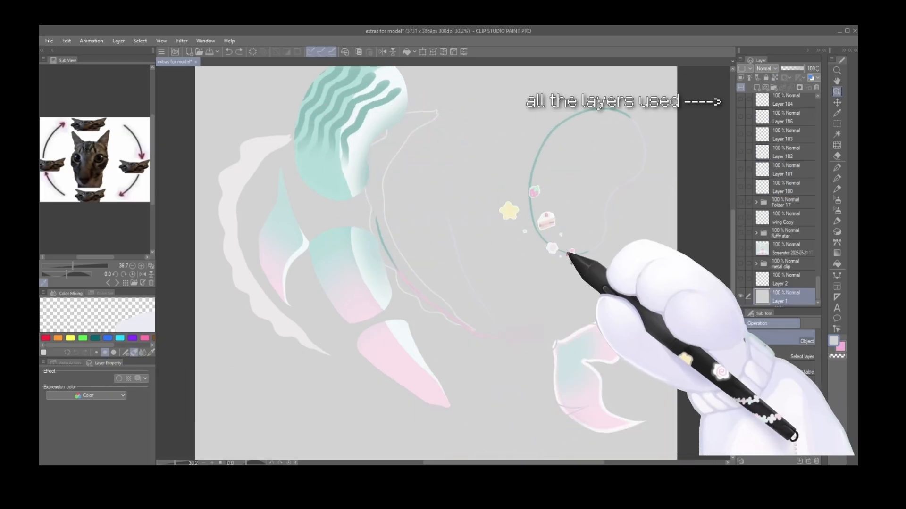
{"action": "left_click", "coordinate": [575, 249]}
Step: Review all the layers and folders that make up the separated tail
{"action": "scroll", "coordinate": [784, 155], "scroll_direction": "down", "scroll_amount": 2}
{"action": "scroll", "coordinate": [787, 198], "scroll_direction": "down", "scroll_amount": 5}
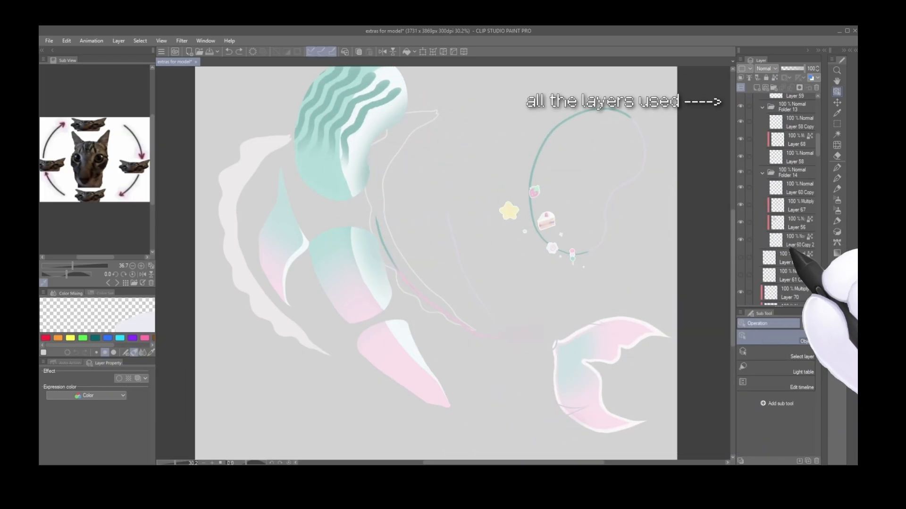
{"action": "scroll", "coordinate": [789, 276], "scroll_direction": "down", "scroll_amount": 2}
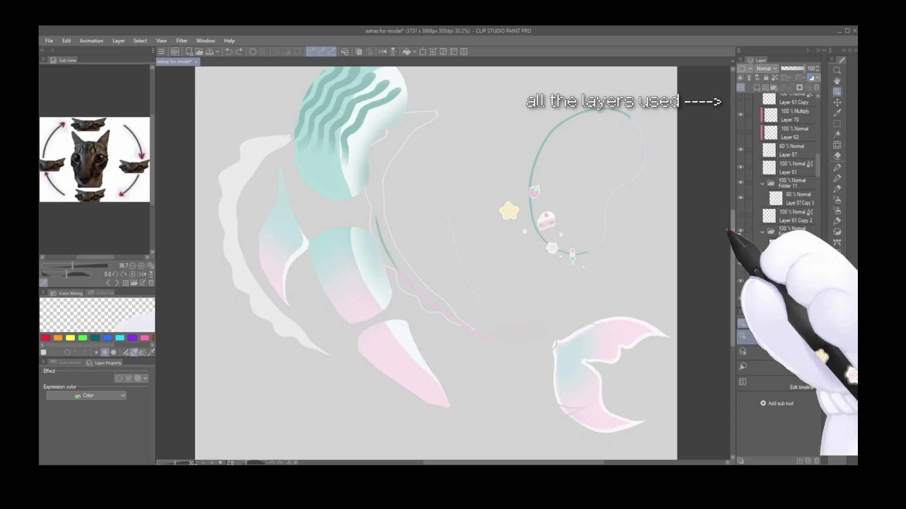
{"action": "scroll", "coordinate": [765, 234], "scroll_direction": "down", "scroll_amount": 5}
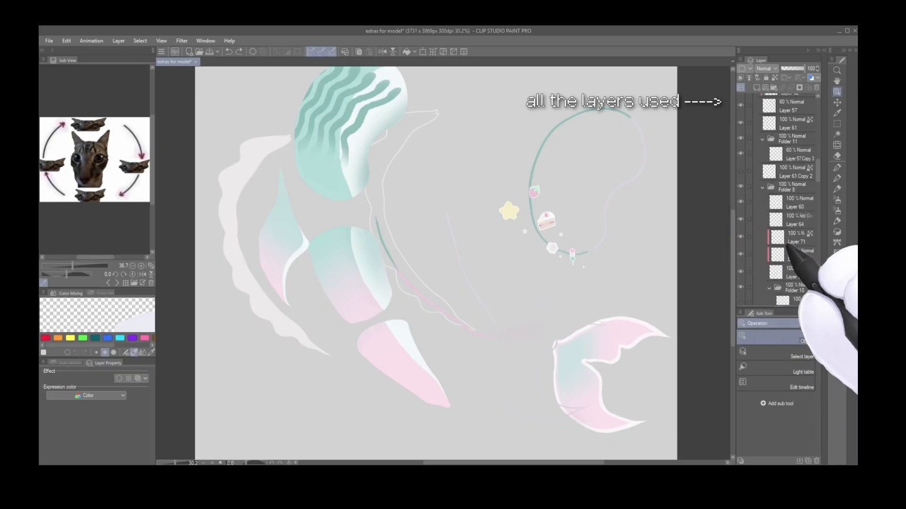
{"action": "scroll", "coordinate": [781, 237], "scroll_direction": "down", "scroll_amount": 5}
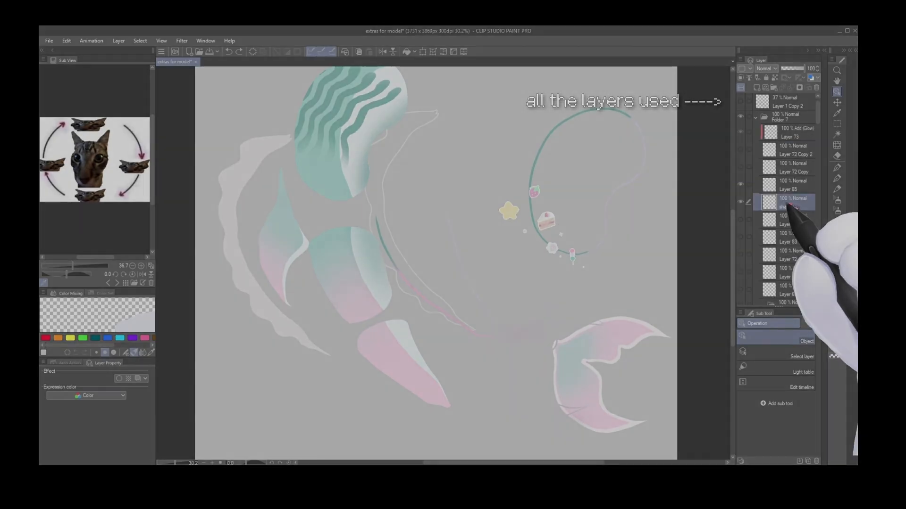